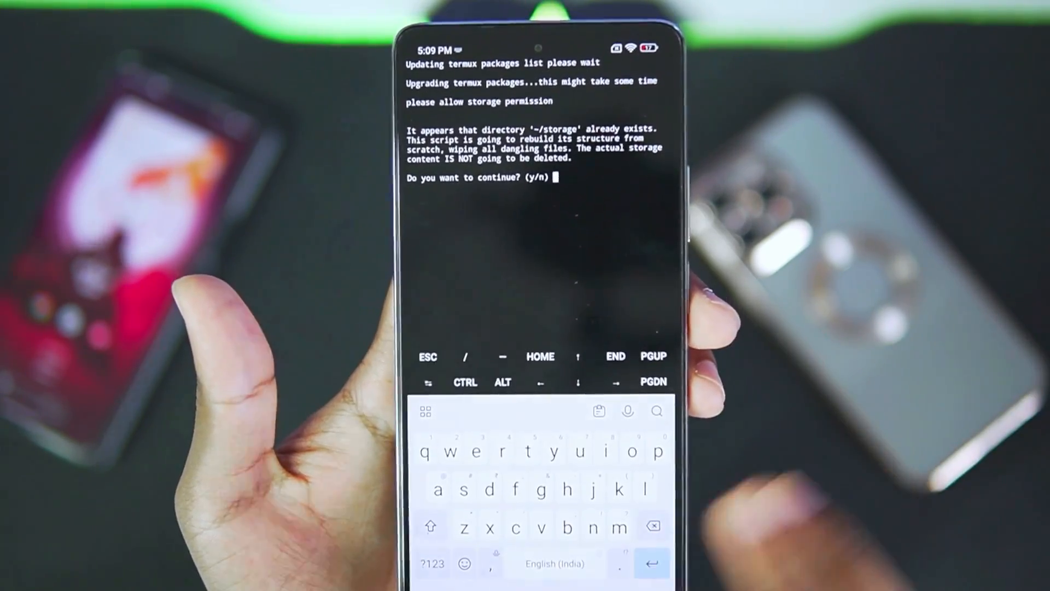
type("y")
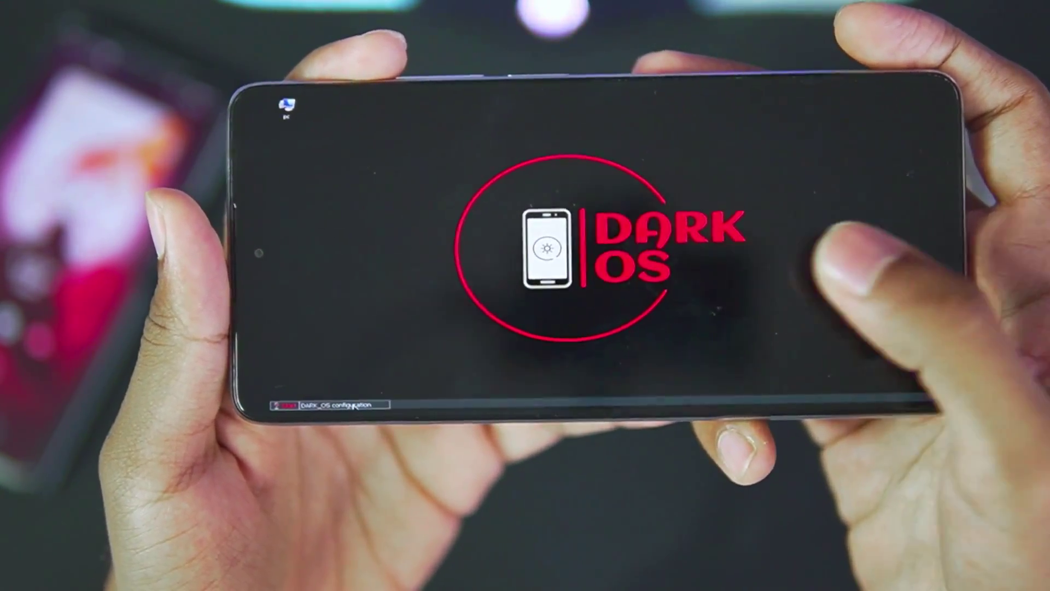
- Bring up the DARK_OS configuration window from the desktop taskbar
left_click(358, 397)
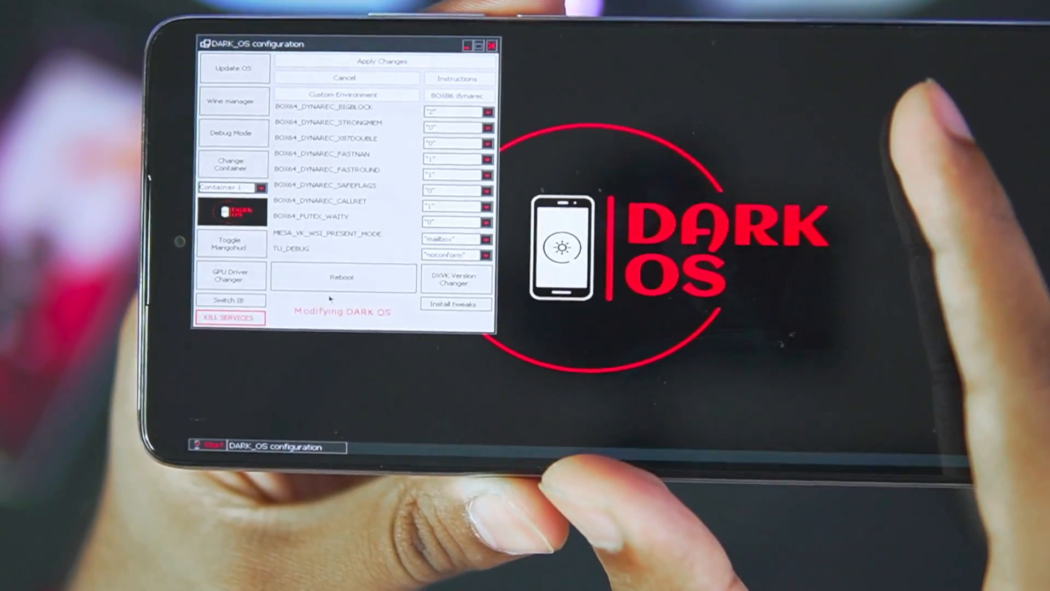
- Install the input bridge tweak, switching to inputBridge version 1.1.9
left_click(338, 278)
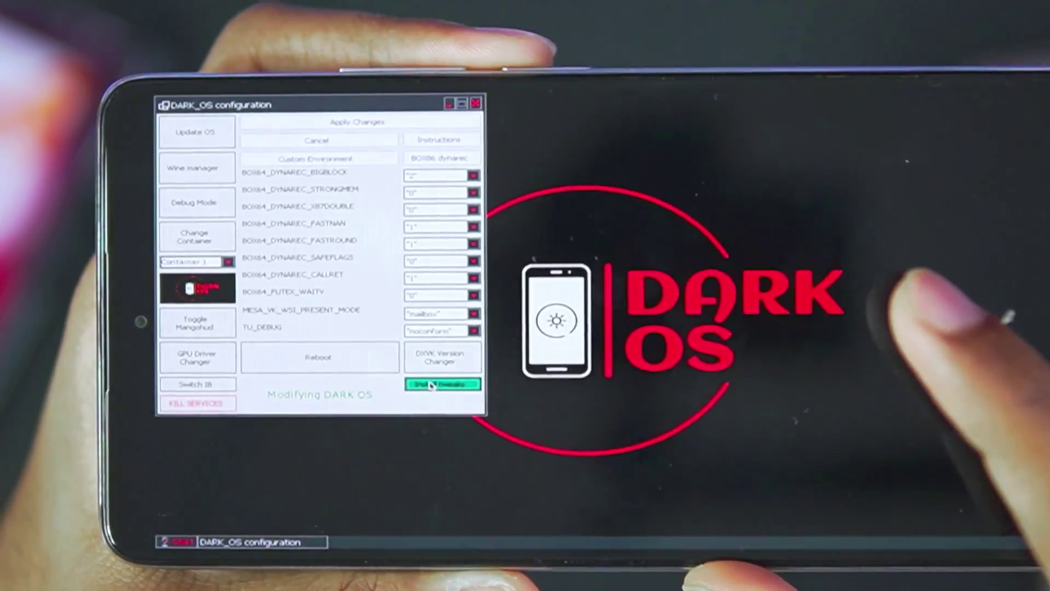
left_click(484, 333)
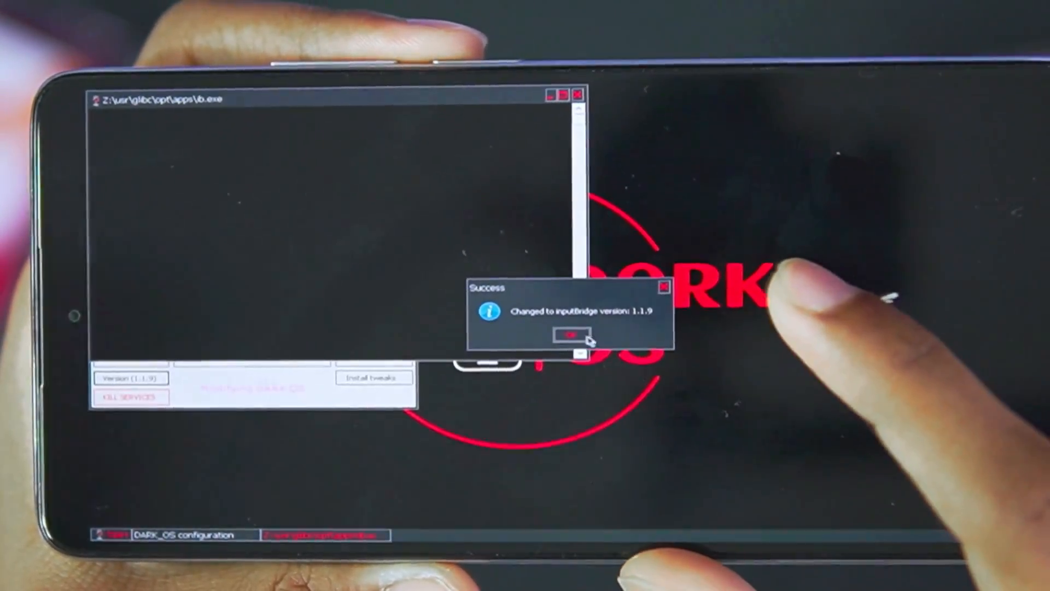
- Dismiss the success notice, set the GPU driver to A7XX and enable the Mangohud overlay
left_click(580, 331)
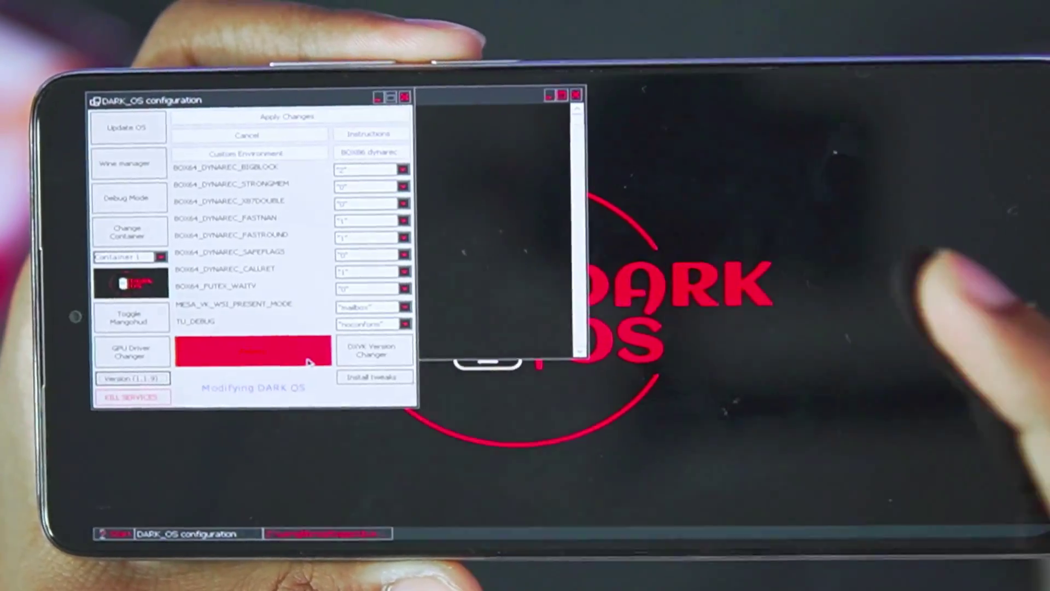
left_click(117, 373)
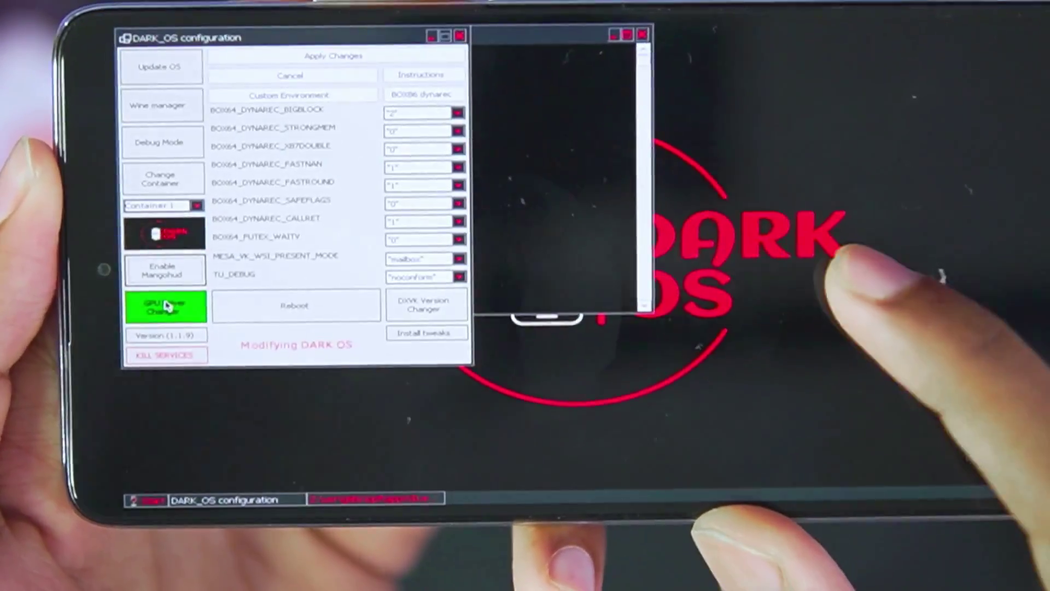
left_click(195, 310)
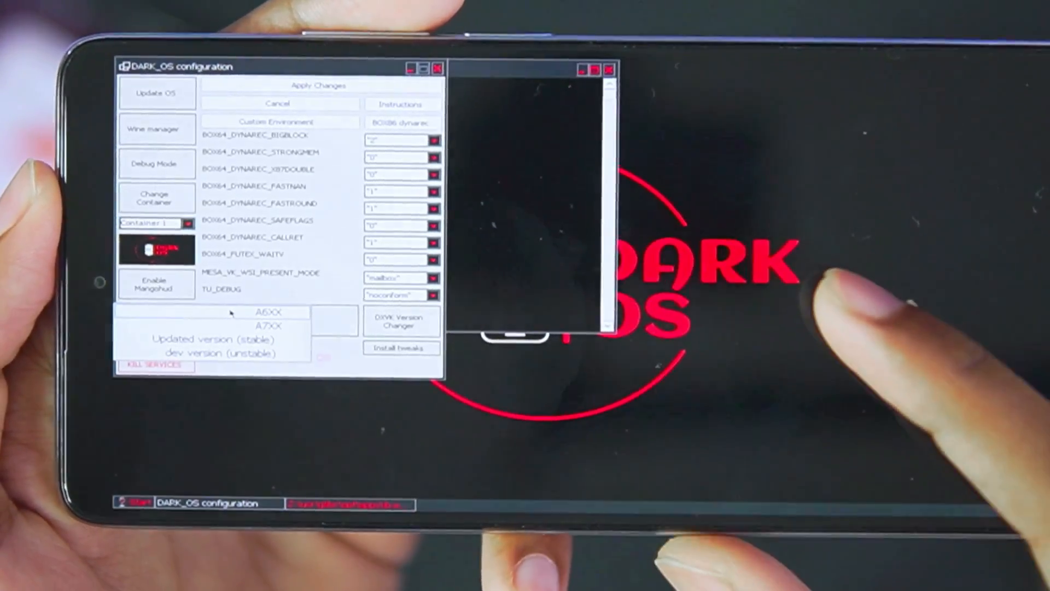
left_click(274, 327)
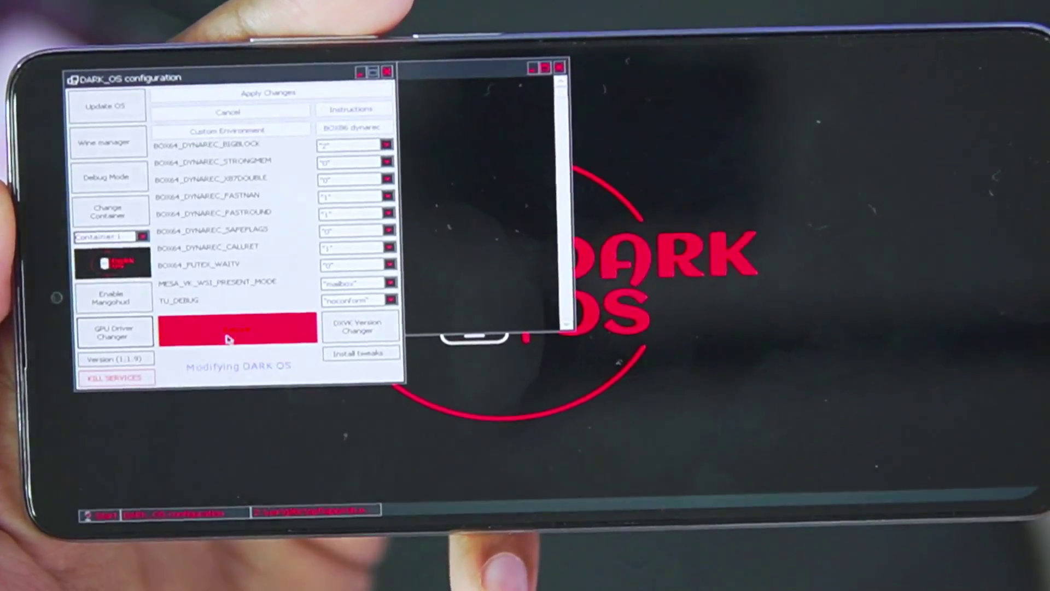
left_click(111, 297)
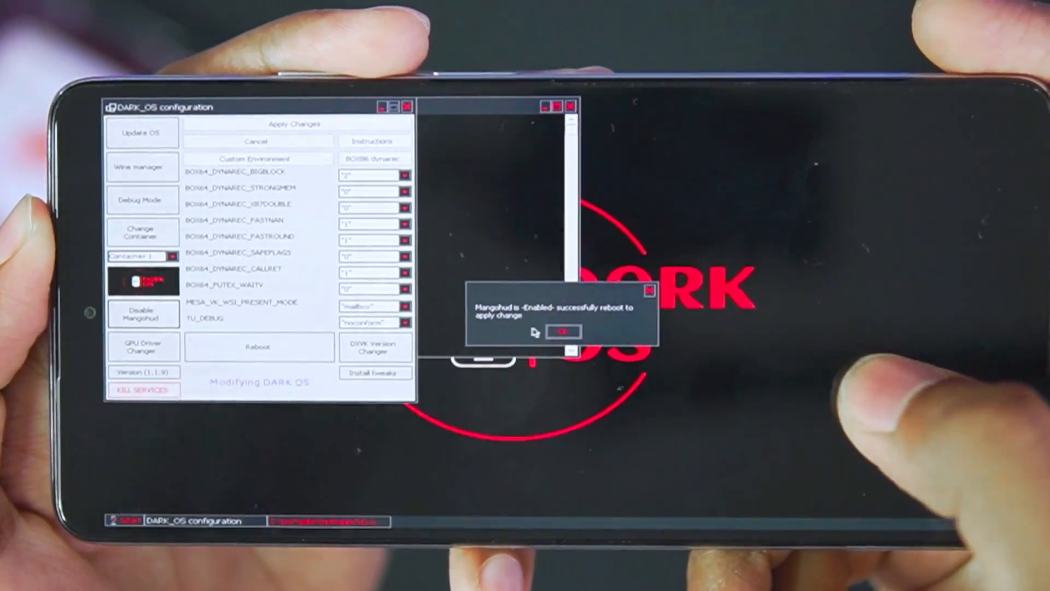
- Dismiss the Mangohud reboot notice to return to the configuration window
left_click(572, 339)
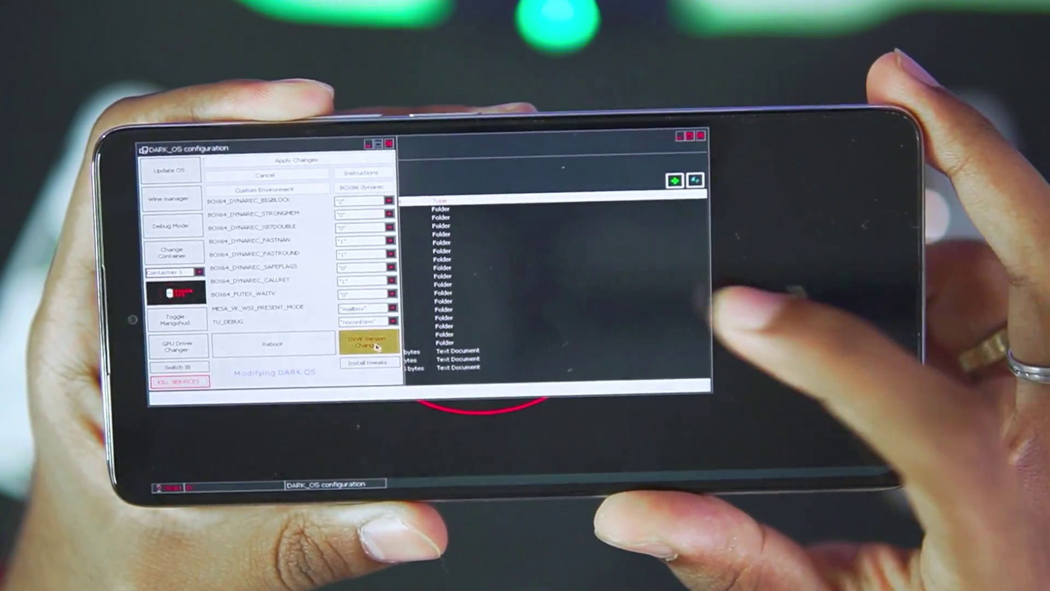
- Choose a new DXVK version from the version changer list
left_click(377, 346)
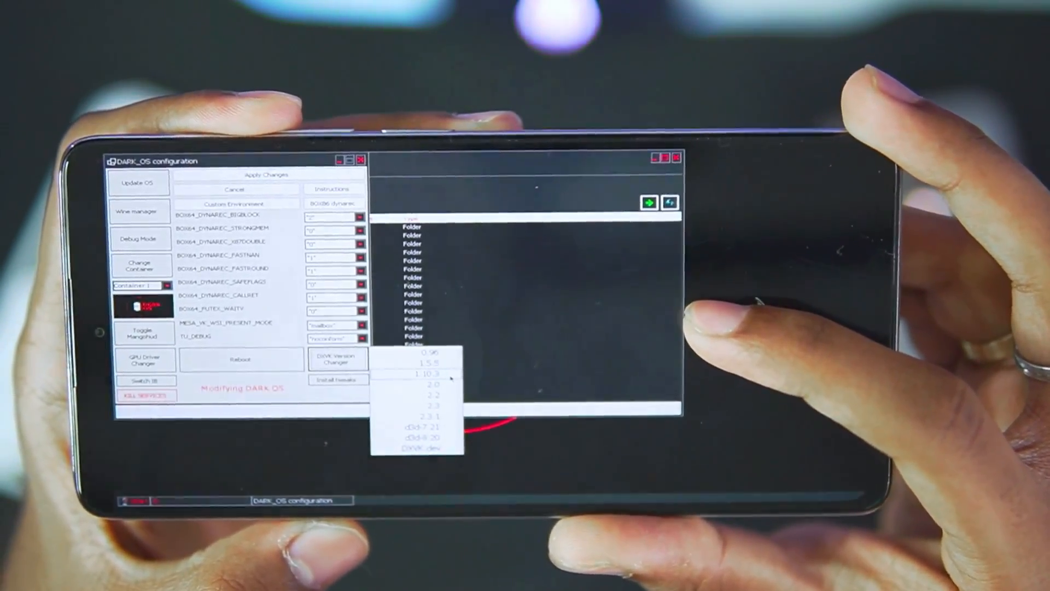
left_click(446, 375)
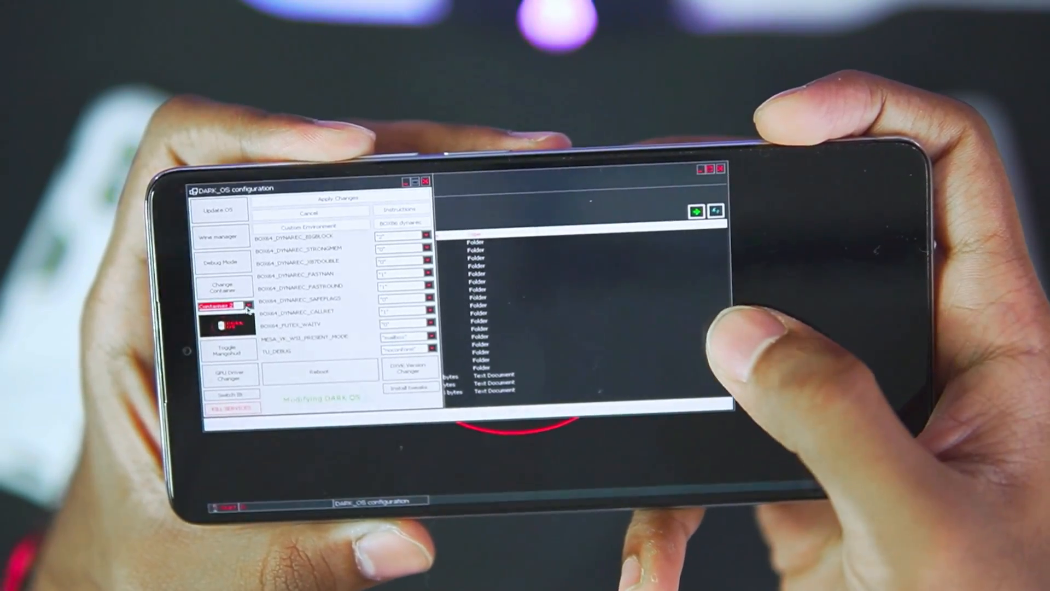
- Check the container list, then close the DARK_OS configuration window
left_click(246, 305)
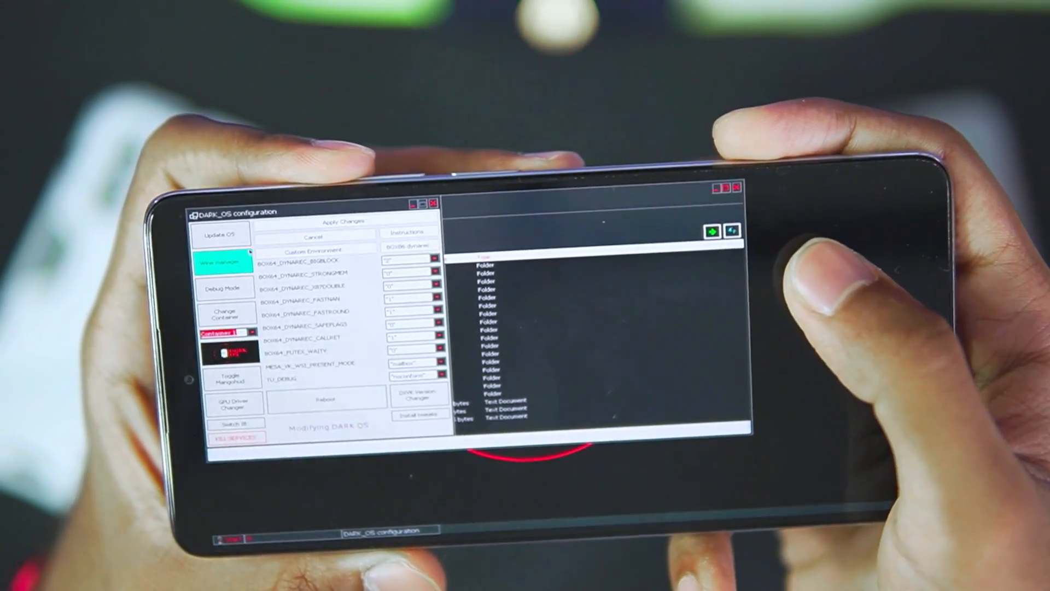
left_click(437, 205)
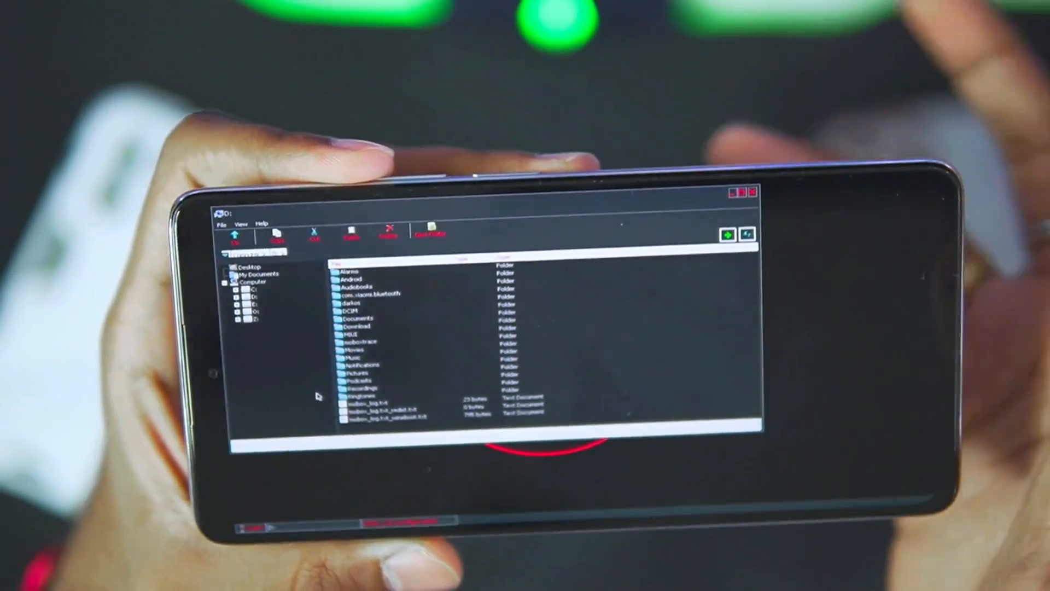